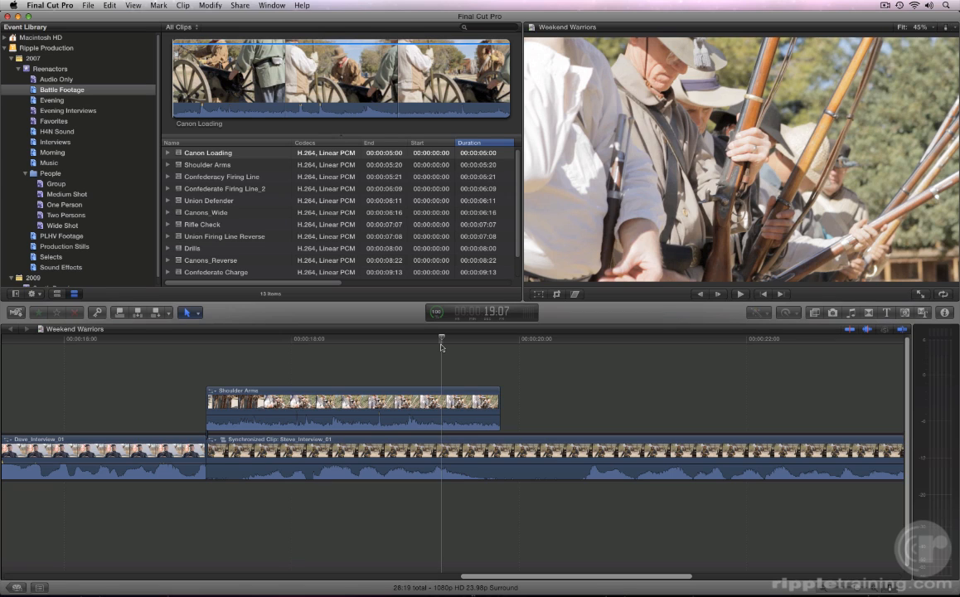
# - Locate and select the First Texas 2-Shot clip through the timeline index, and hide the index
pyautogui.press('super+shift+2')
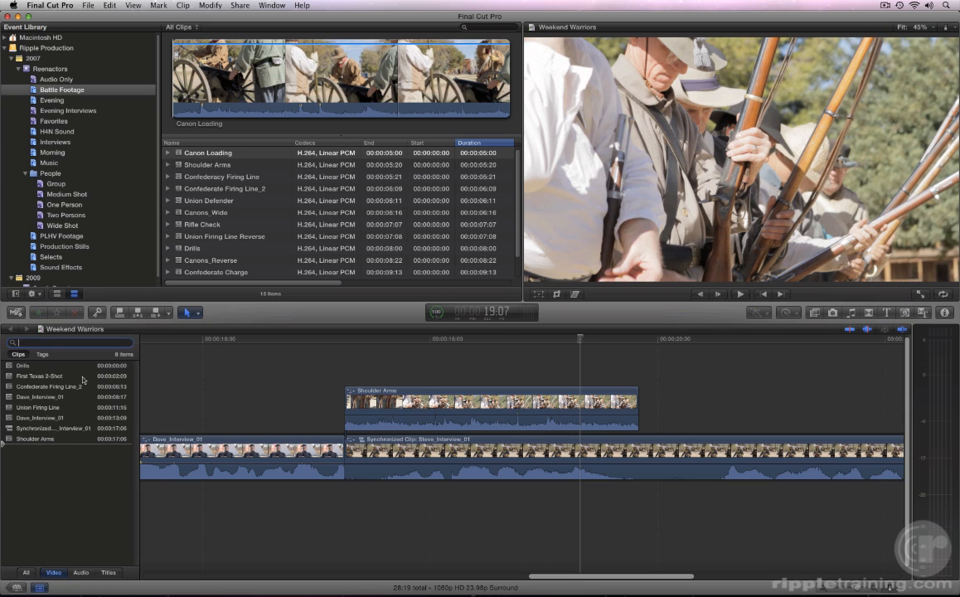
pyautogui.click(50, 376)
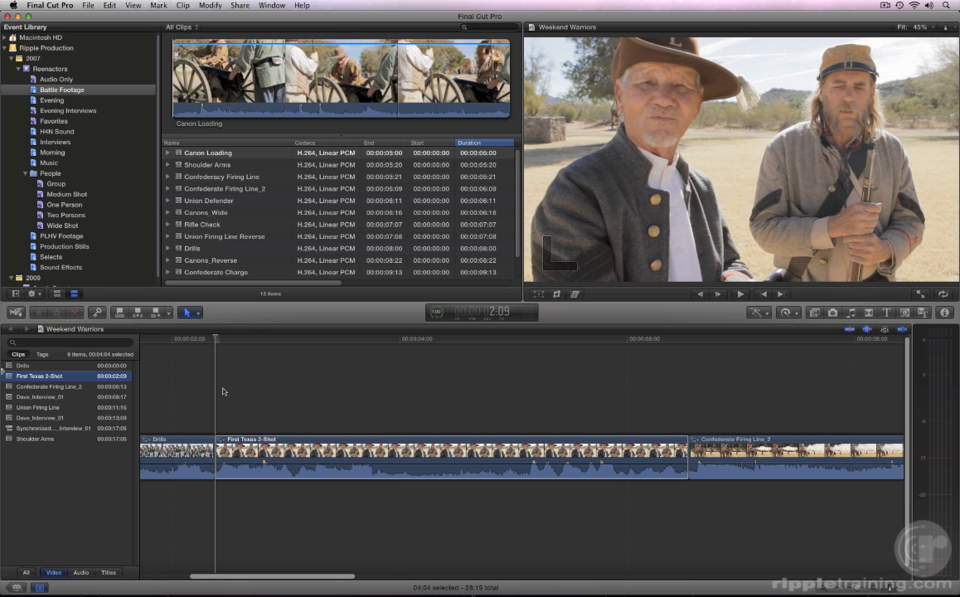
pyautogui.press('super+shift+2')
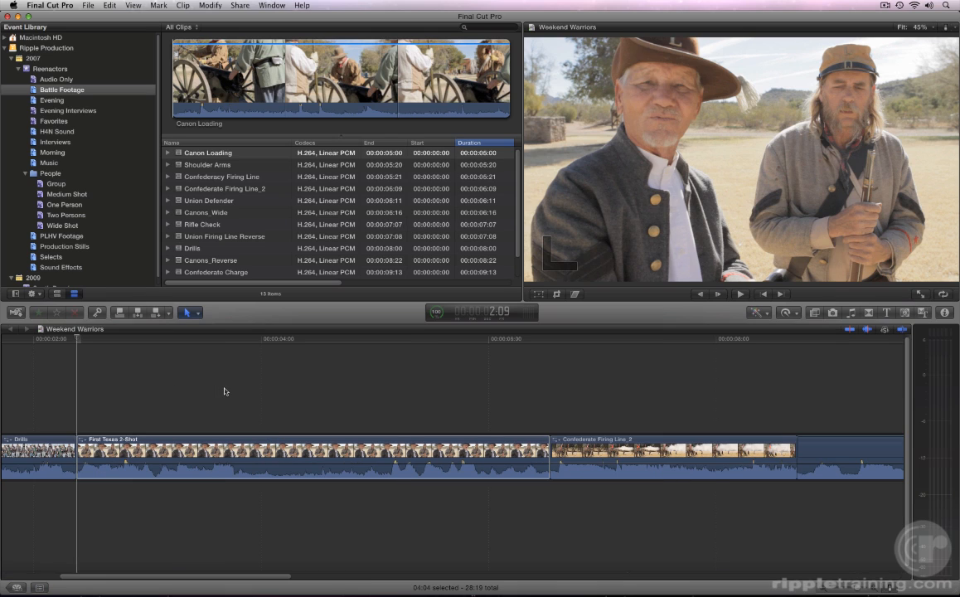
# - Play the First Texas 2-Shot clip and select its end edit point for trimming
pyautogui.press('space')
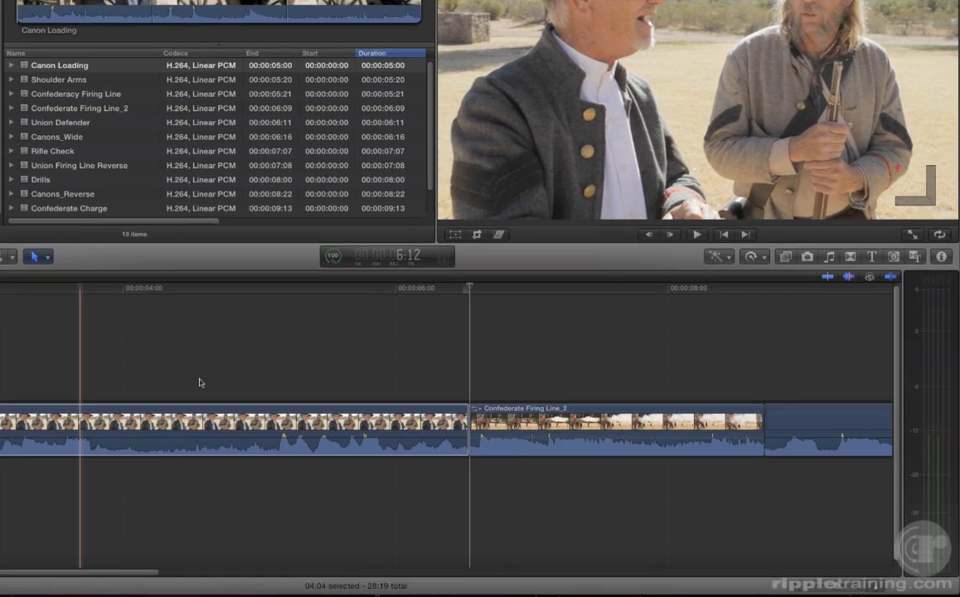
pyautogui.click(294, 424)
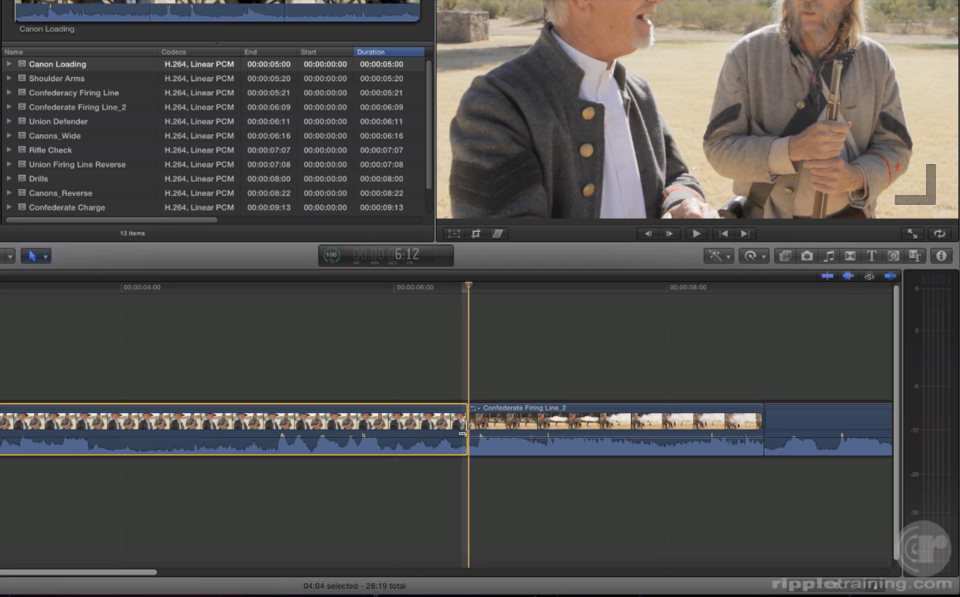
pyautogui.click(462, 427)
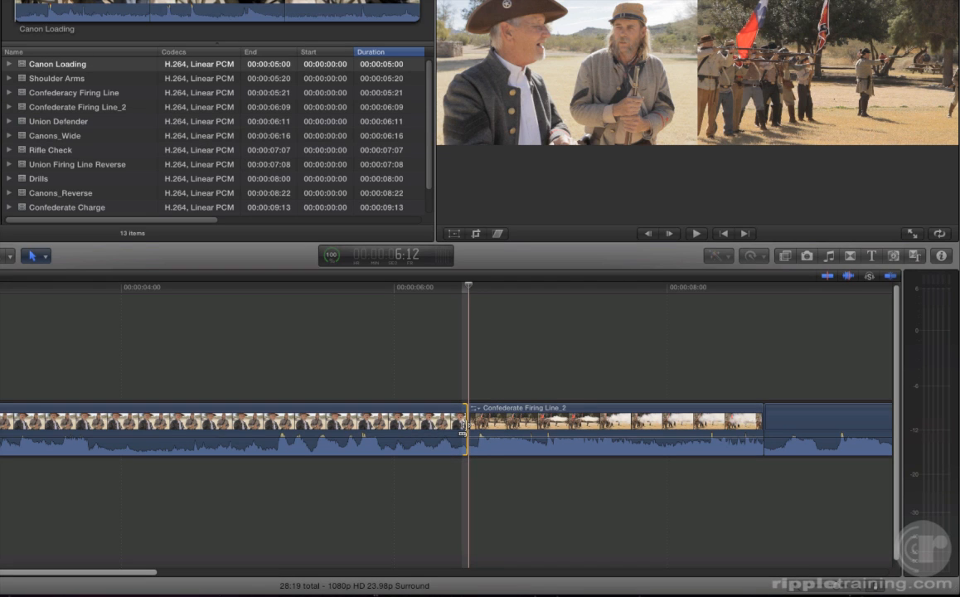
# - Try ripple trimming the end of First Texas 2-Shot 5 frames earlier and out to its +01:05 media limit, and undo the trim
pyautogui.moveTo(462, 427); pyautogui.dragTo(432, 434)
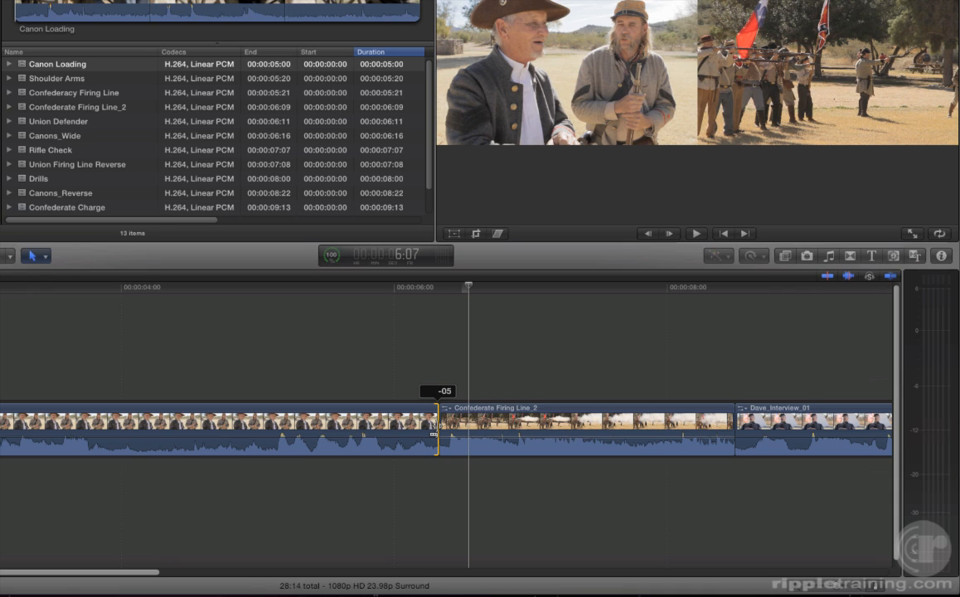
pyautogui.moveTo(432, 432); pyautogui.dragTo(651, 431)
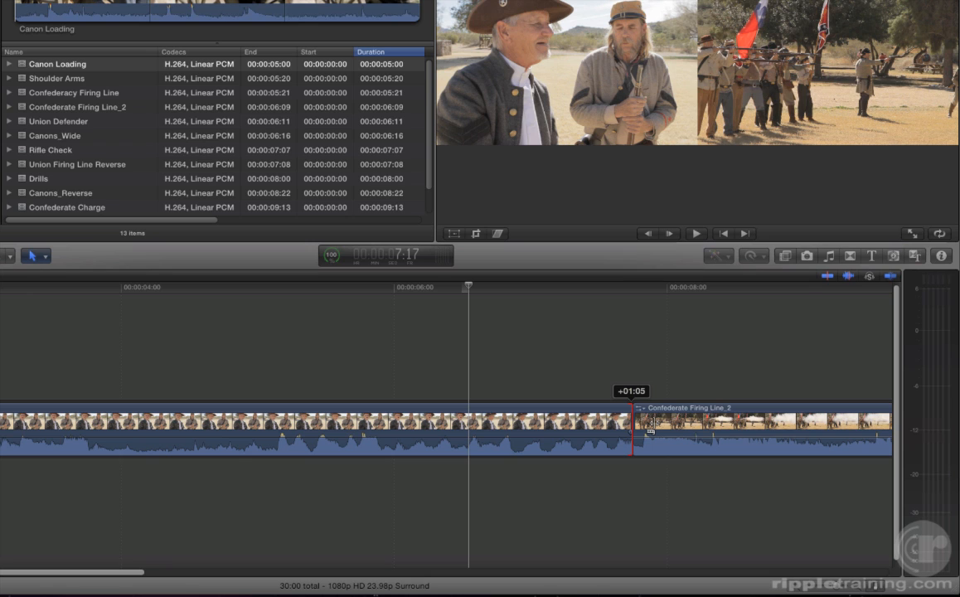
pyautogui.moveTo(651, 427); pyautogui.dragTo(650, 426)
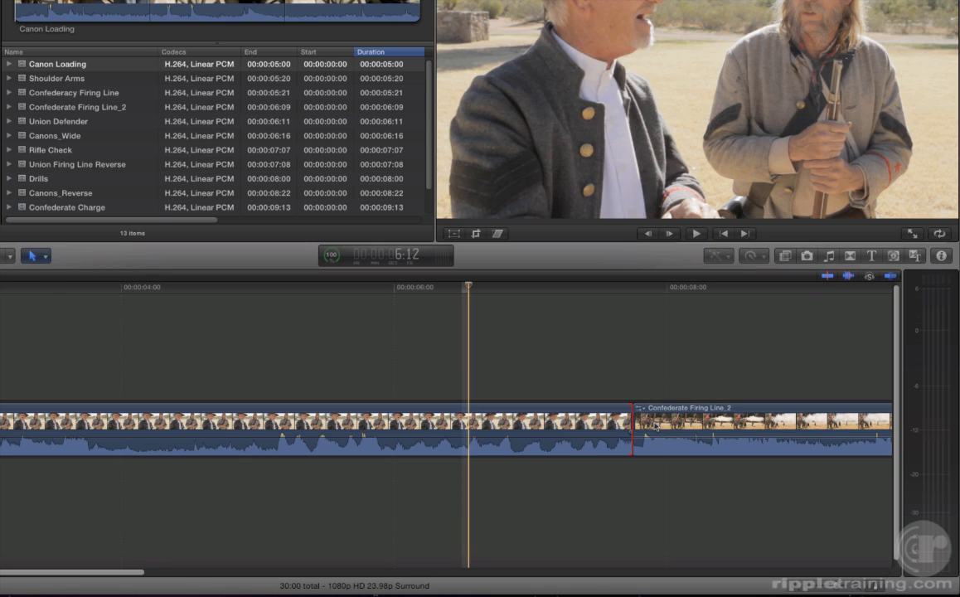
pyautogui.press('super+z')
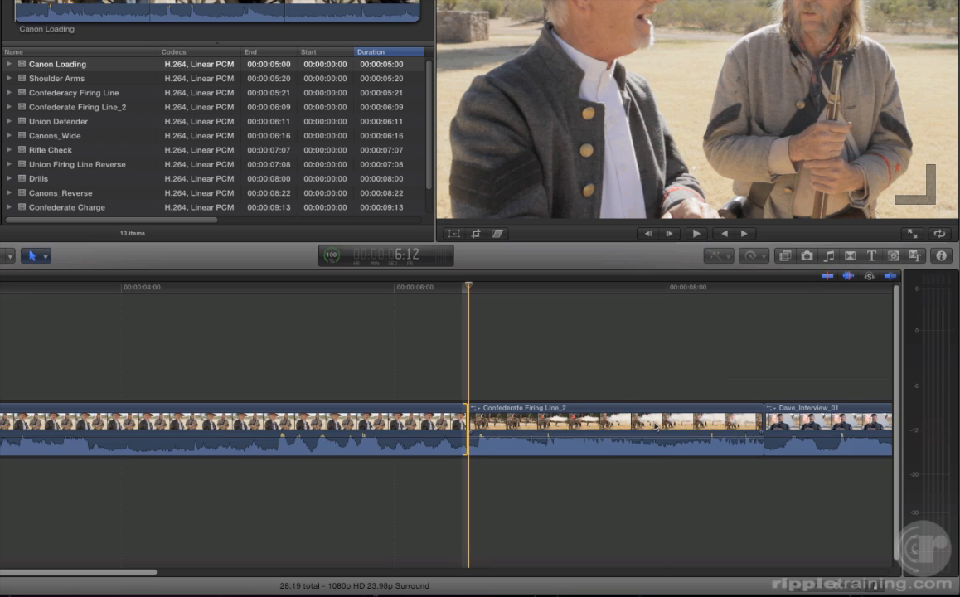
# - Ripple trim the end of First Texas 2-Shot by an entered value of -5 frames and play around the edit
pyautogui.press('-')
pyautogui.write('5')
pyautogui.press('Return')
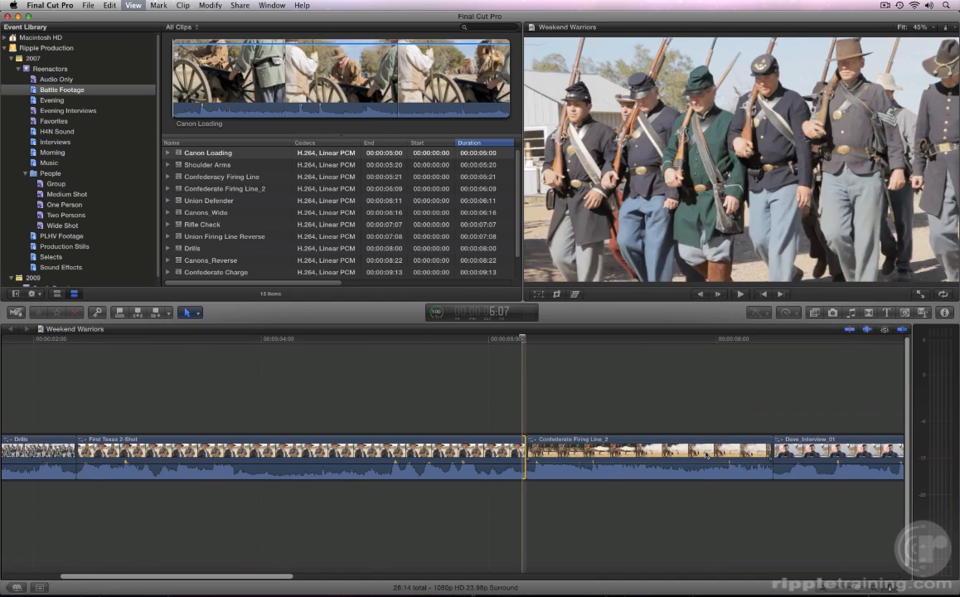
pyautogui.hotkey('shift', '/')
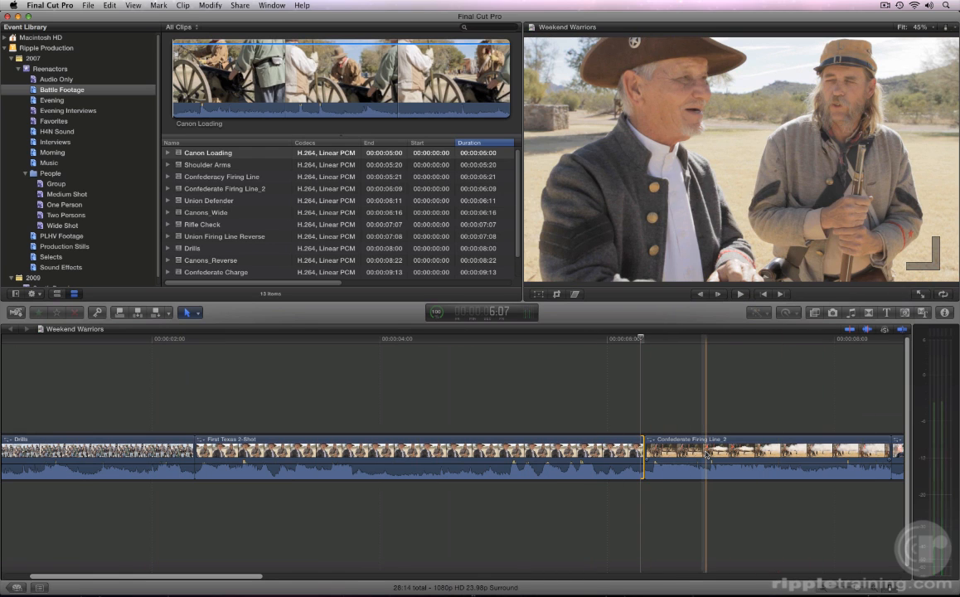
# - Nudge the end of First Texas 2-Shot 5 frames later, one frame at a time
pyautogui.press('.')
pyautogui.press('.')
pyautogui.press('.')
pyautogui.press('.')
pyautogui.press('.')
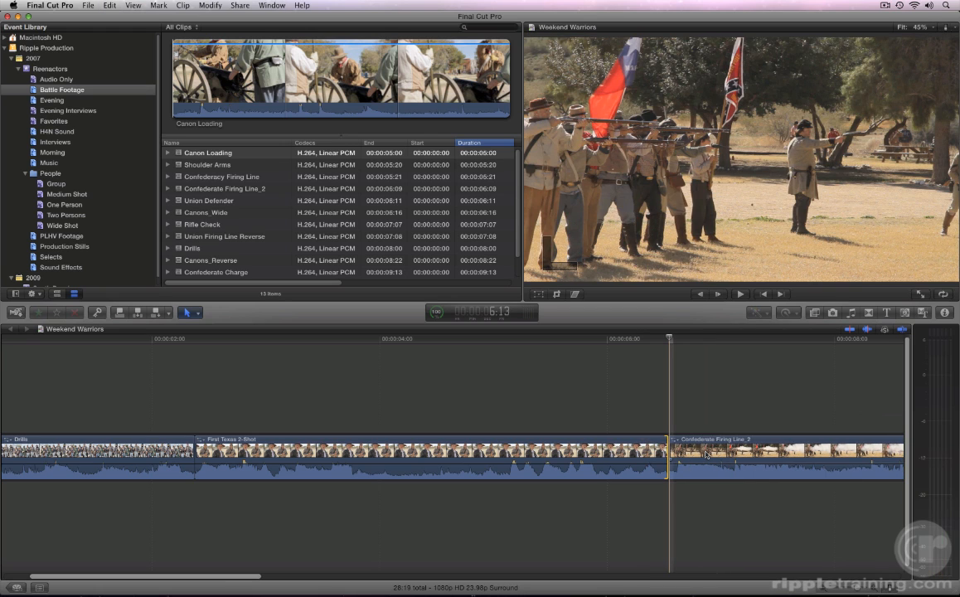
# - Extend the end of First Texas 2-Shot by an entered value of +10 frames
pyautogui.press('+')
pyautogui.write('10')
pyautogui.press('Return')
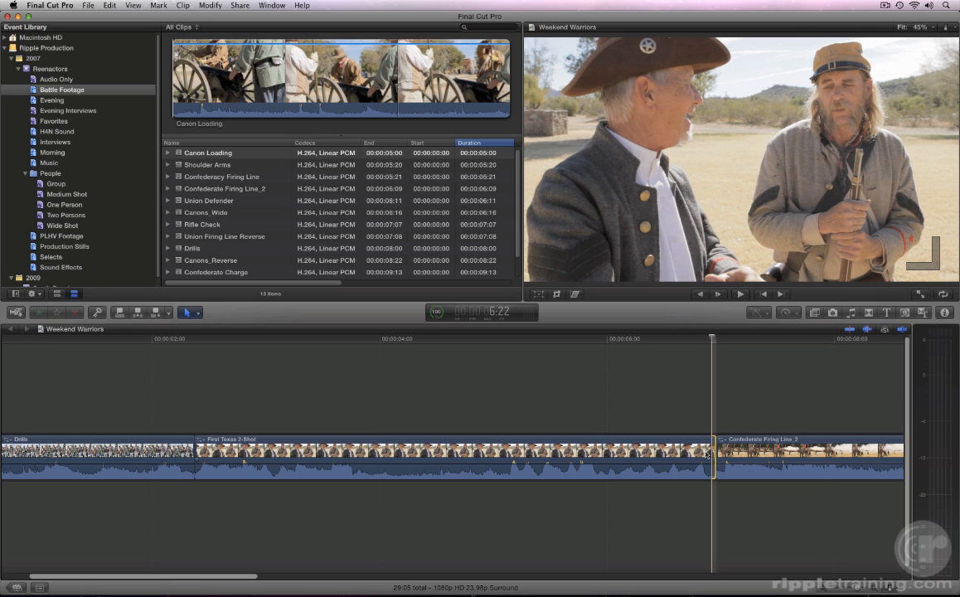
# - Nudge the selected out point of First Texas 2-Shot 5 frames earlier in single-frame steps
pyautogui.press(',')
pyautogui.press(',')
pyautogui.press(',')
pyautogui.press(',')
pyautogui.press(',')
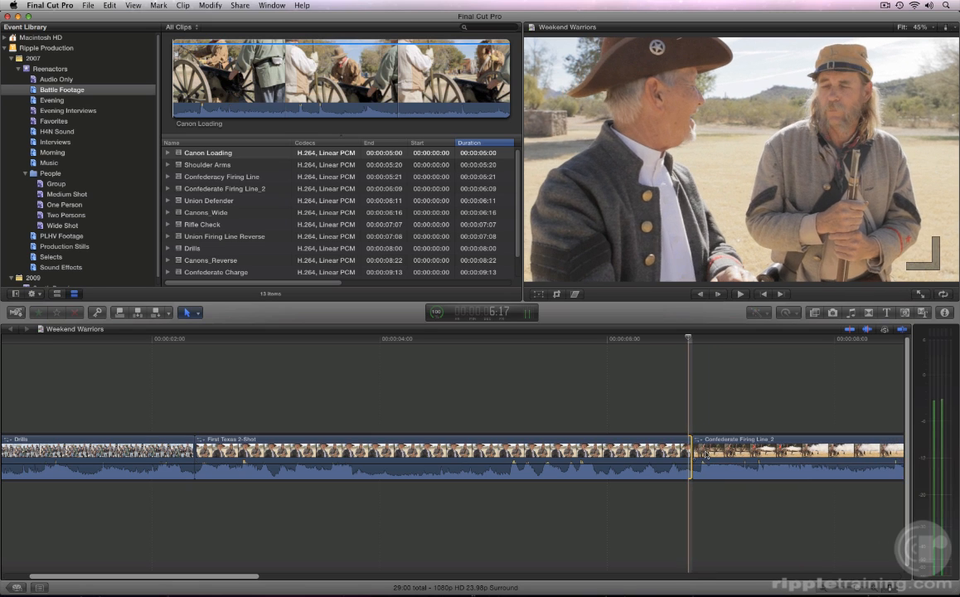
# - Nudge the out point of First Texas 2-Shot 10 frames earlier, 10 frames later, and 2 single frames earlier
pyautogui.hotkey('shift', ',')
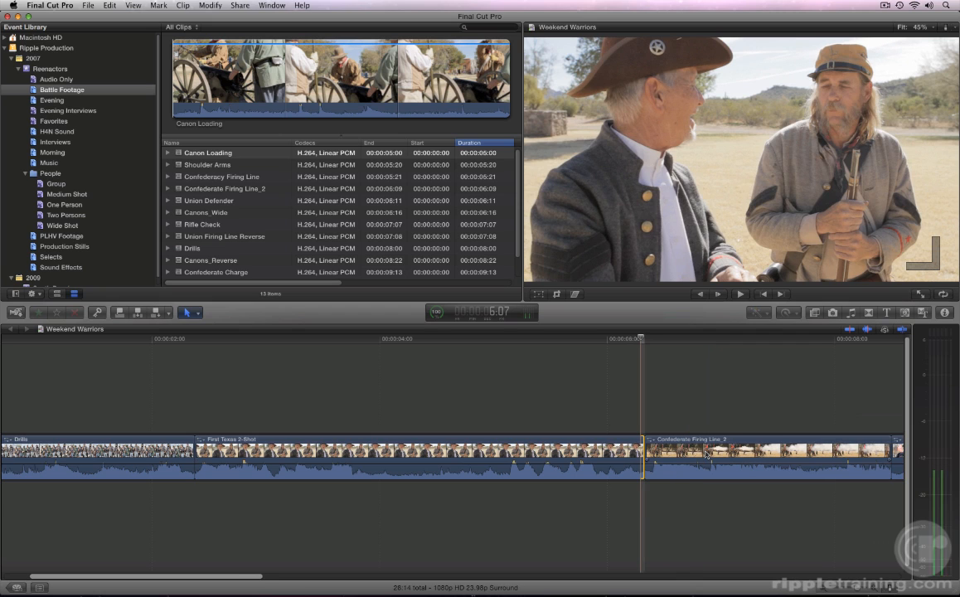
pyautogui.hotkey('shift', '.')
pyautogui.press(',')
pyautogui.press(',')
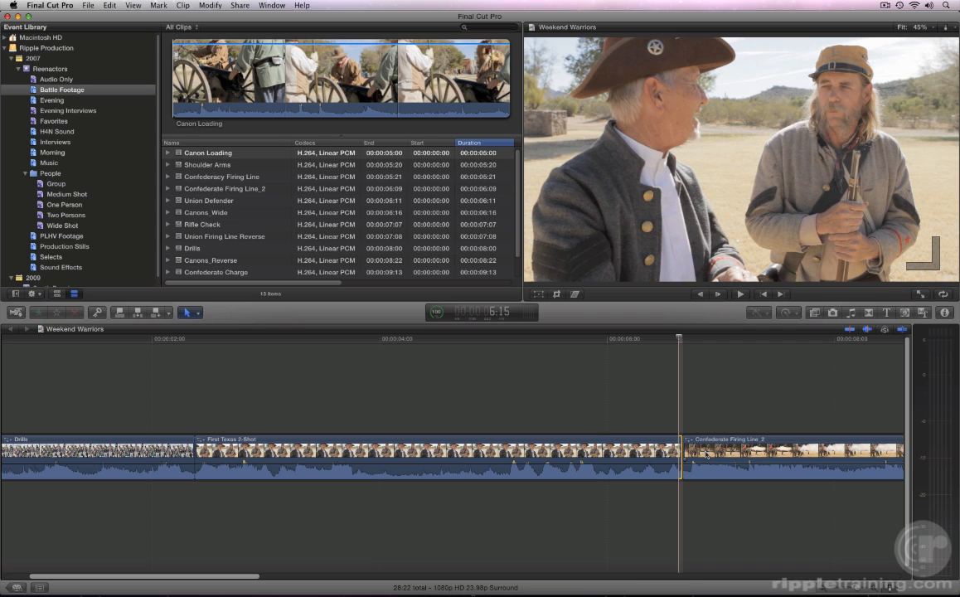
# - Ripple trim the start of Confederate Firing Line_2 to add 5 frames, and move it back to its original point
pyautogui.hscroll(2, 705, 453)
pyautogui.hscroll(1, 705, 453)
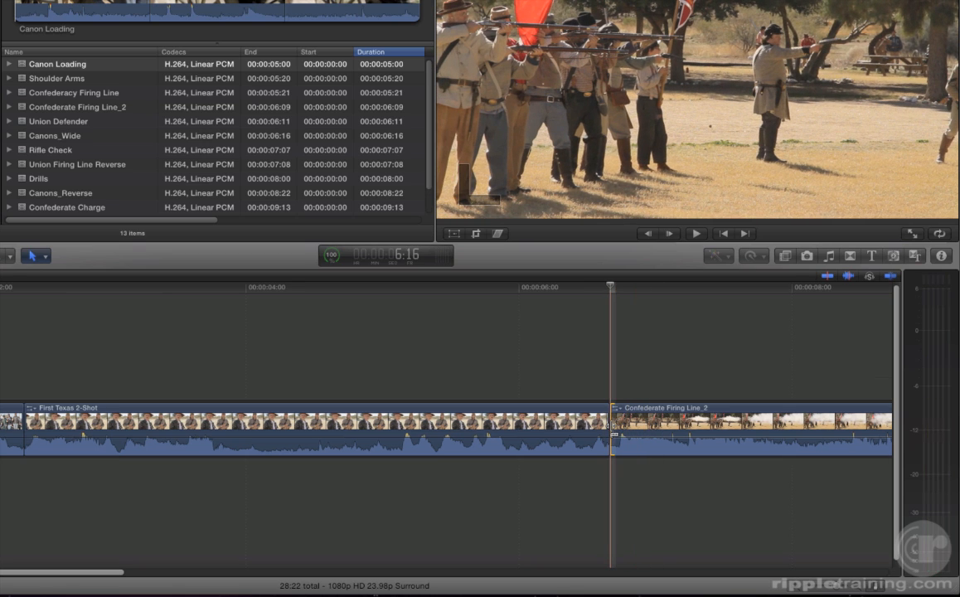
pyautogui.moveTo(611, 427); pyautogui.dragTo(583, 426)
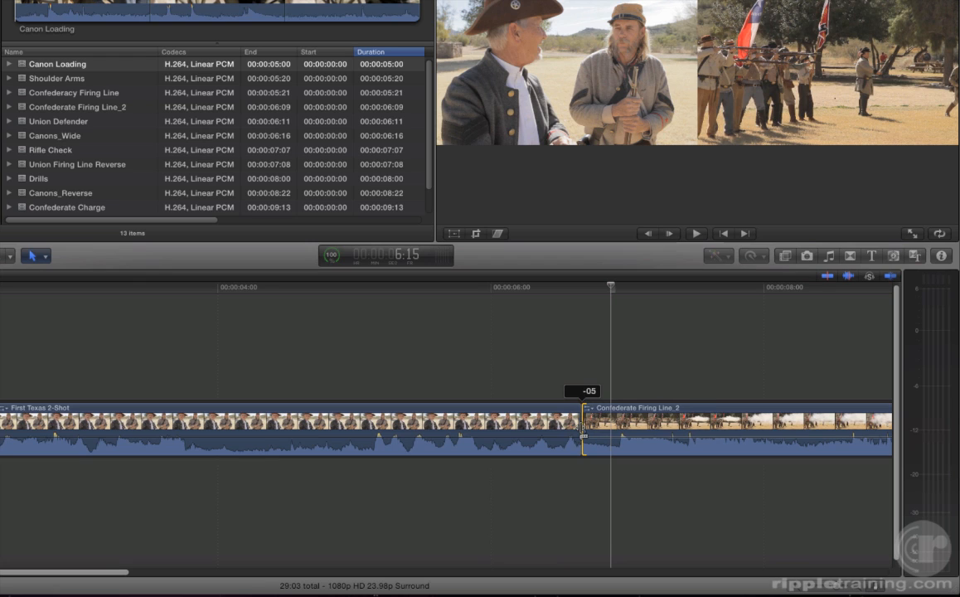
pyautogui.moveTo(583, 427); pyautogui.dragTo(610, 427)
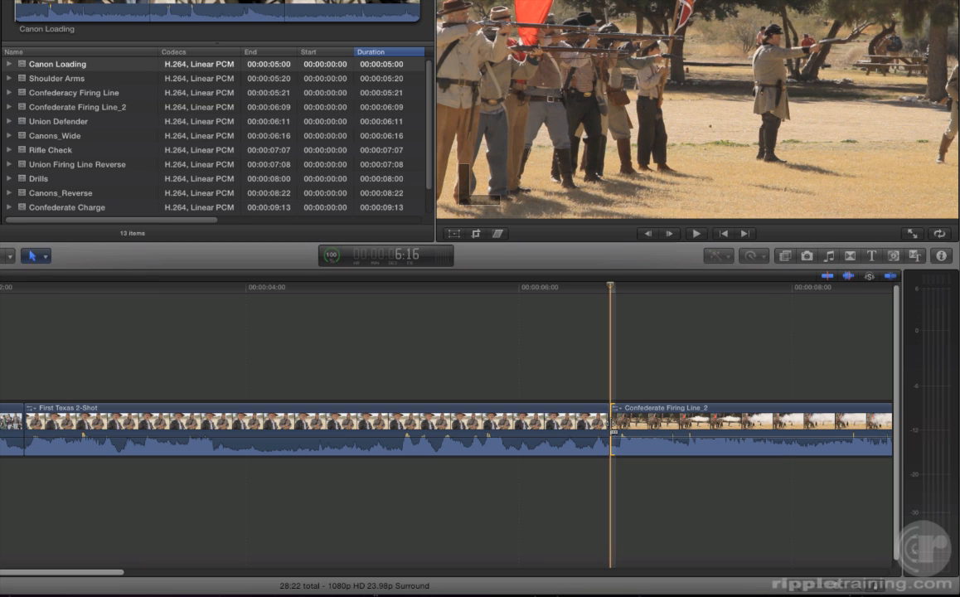
# - Expand the audio separately from the video on the Dave_Interview_01 clip that follows Confederate Firing Line_2
pyautogui.press('Down')
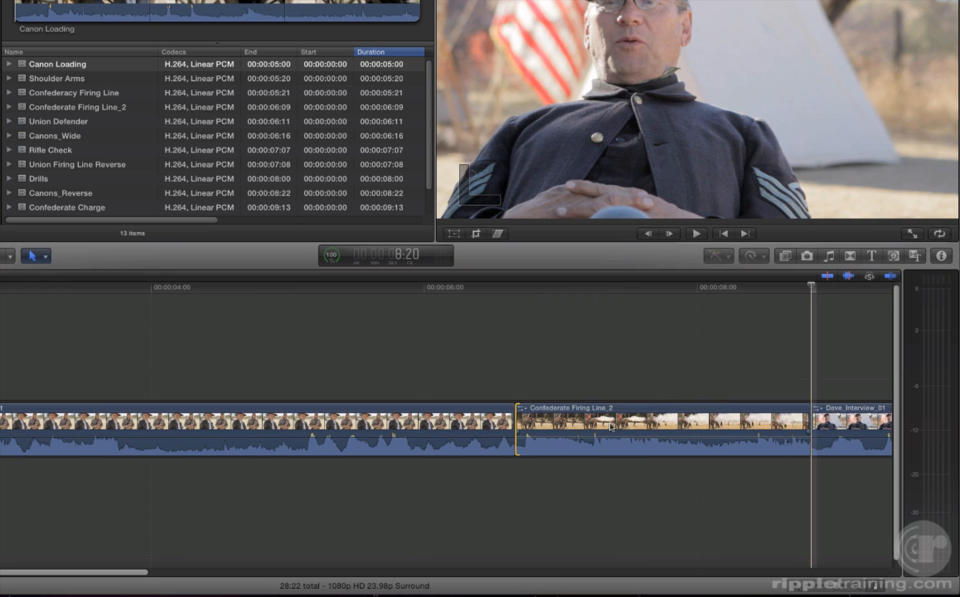
pyautogui.hscroll(10, 610, 426)
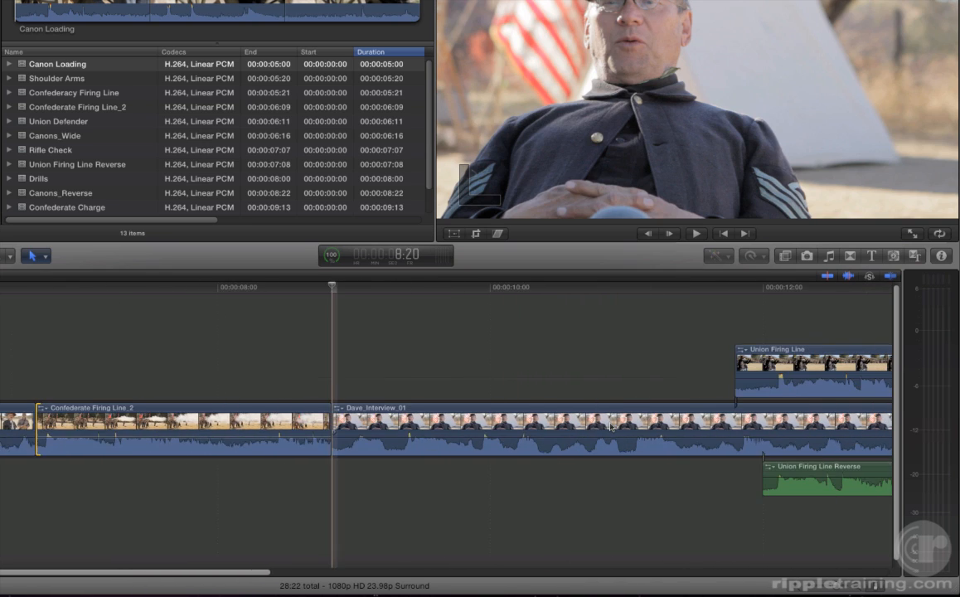
pyautogui.hscroll(6, 611, 426)
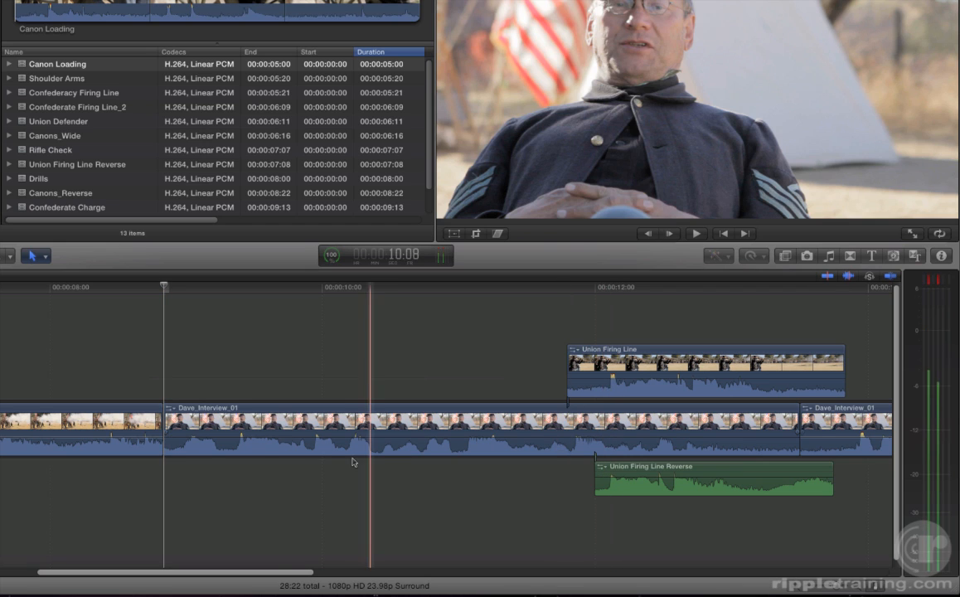
pyautogui.doubleClick(256, 453)
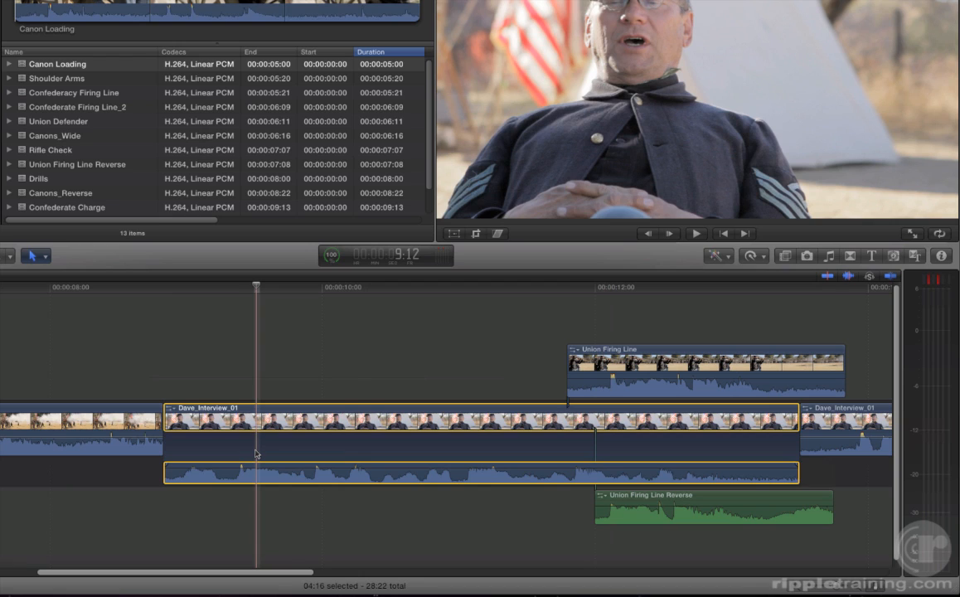
pyautogui.hotkey('ctrl', 's')
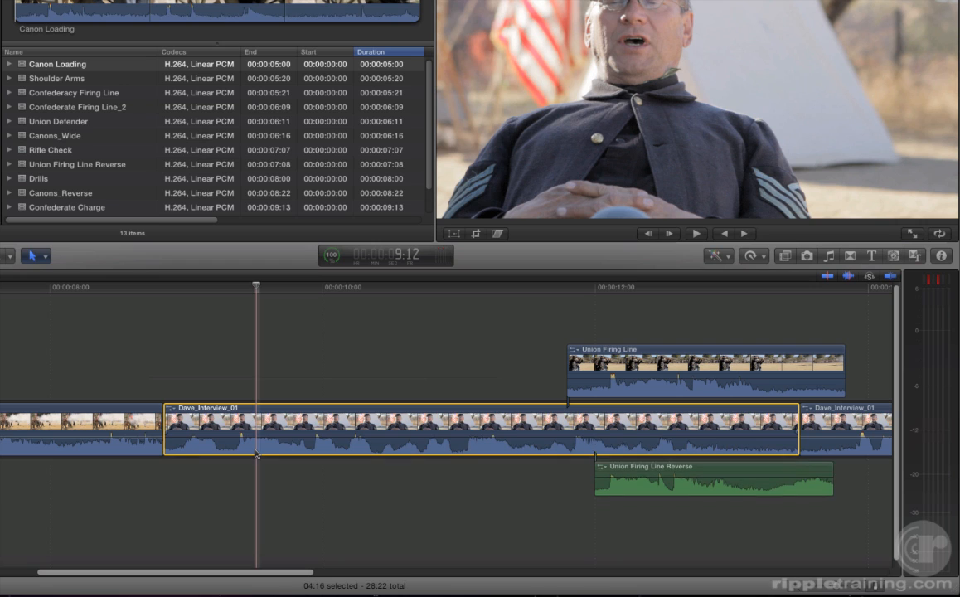
pyautogui.hotkey('ctrl', 's')
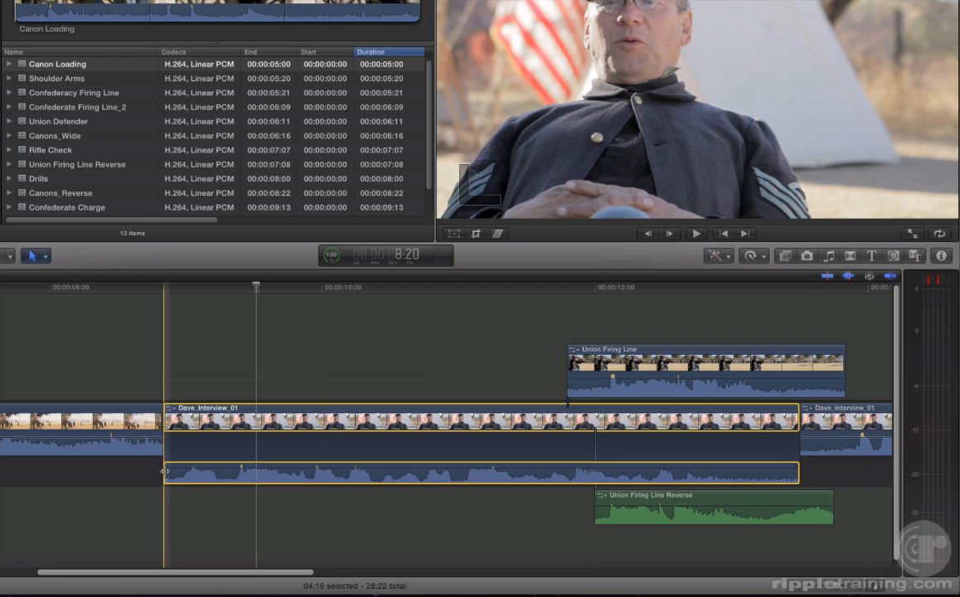
# - Extend the start of the Dave_Interview_01 audio about 12 frames under the preceding clip, preview the split edit, and undo it
pyautogui.moveTo(165, 472); pyautogui.dragTo(96, 473)
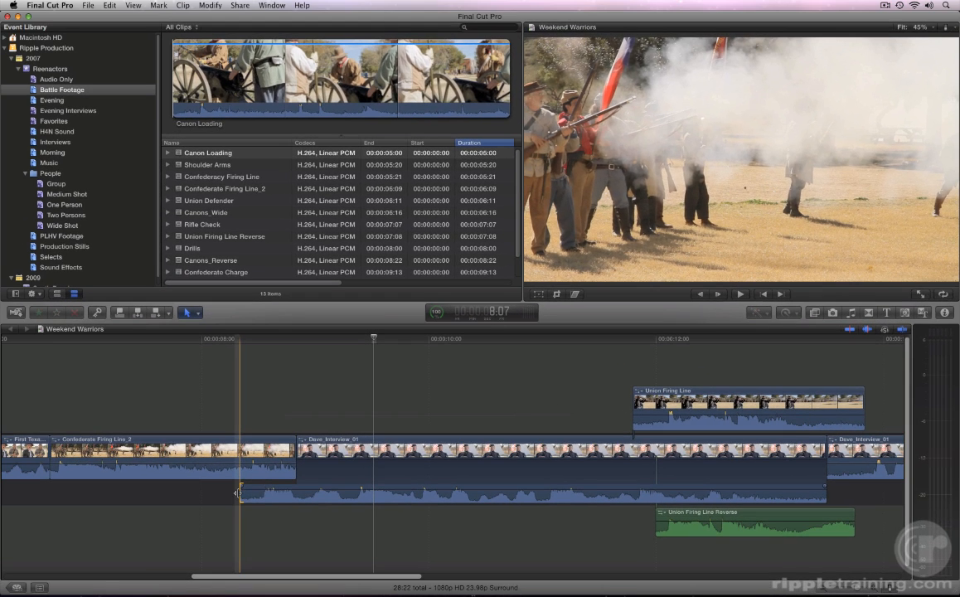
pyautogui.click(192, 498)
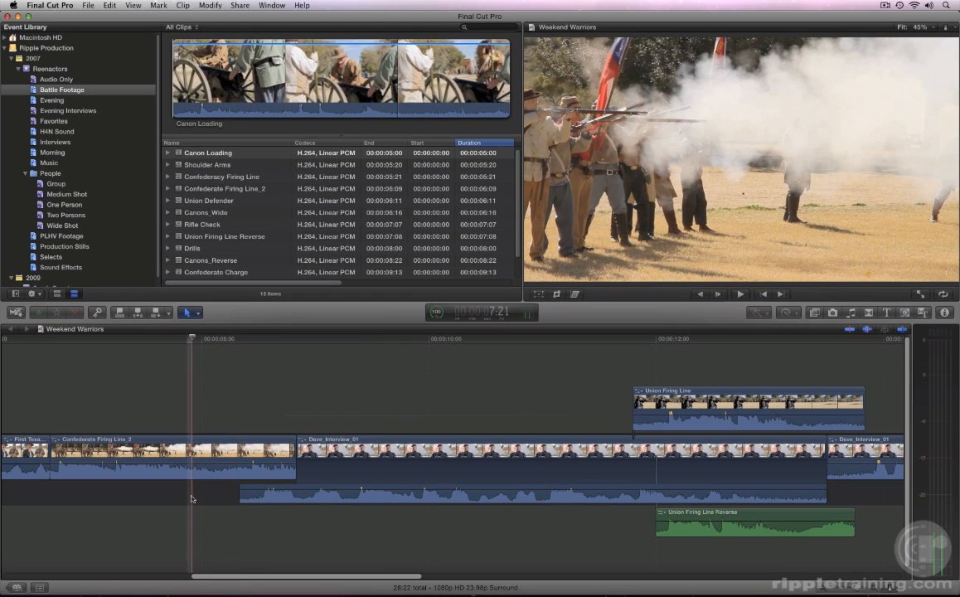
pyautogui.press('space')
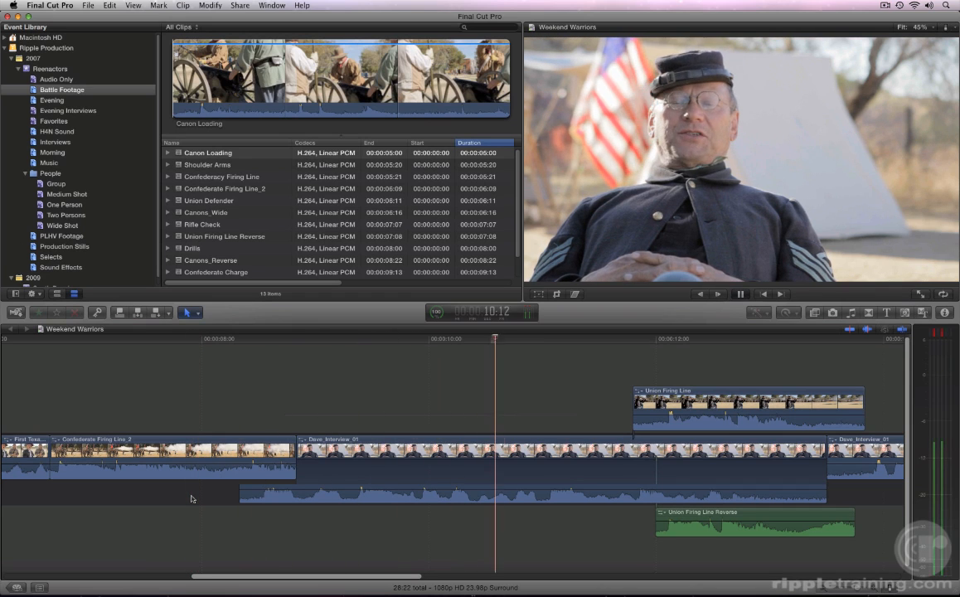
pyautogui.press('space')
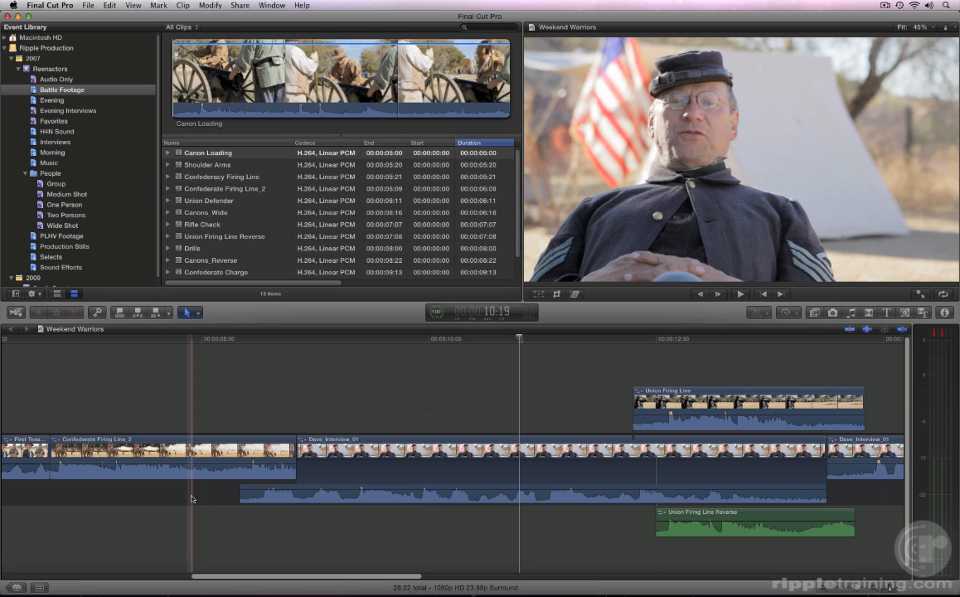
pyautogui.press('super+z')
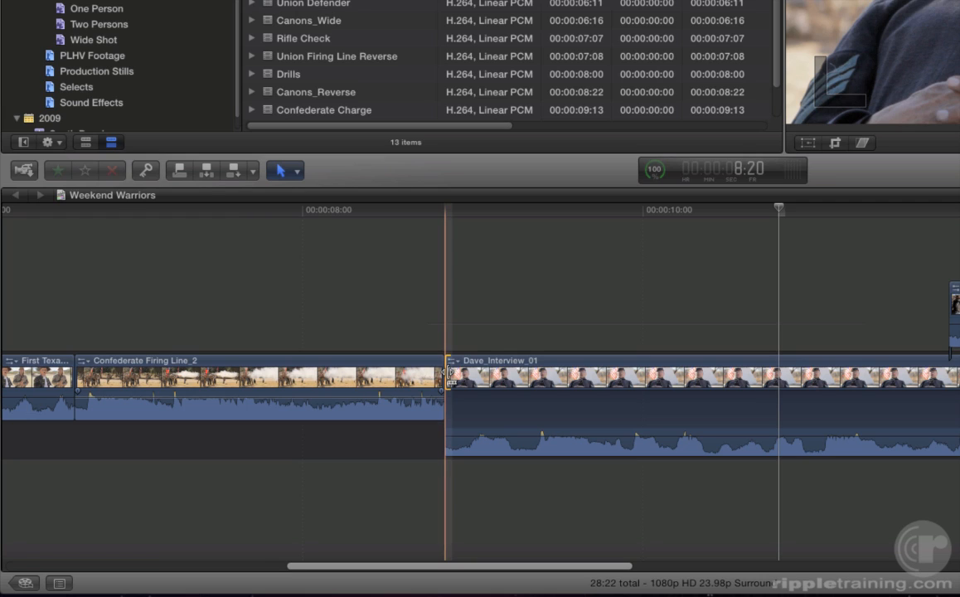
# - Ripple trim only the video start of Dave_Interview_01 about 20 frames later, making a split edit, and play around it
pyautogui.click(448, 372)
pyautogui.moveTo(449, 372); pyautogui.dragTo(589, 380)
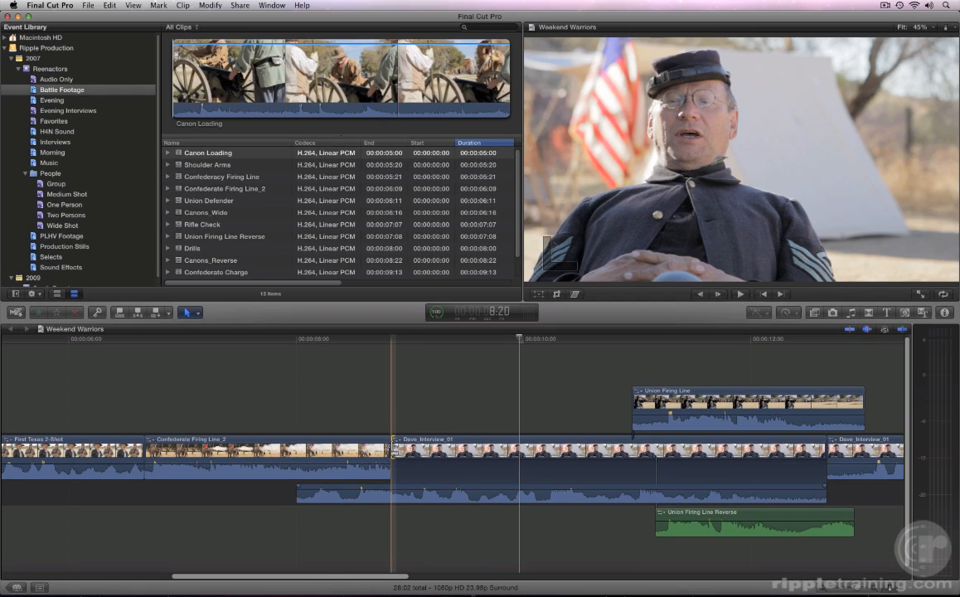
pyautogui.hotkey('shift', '/')
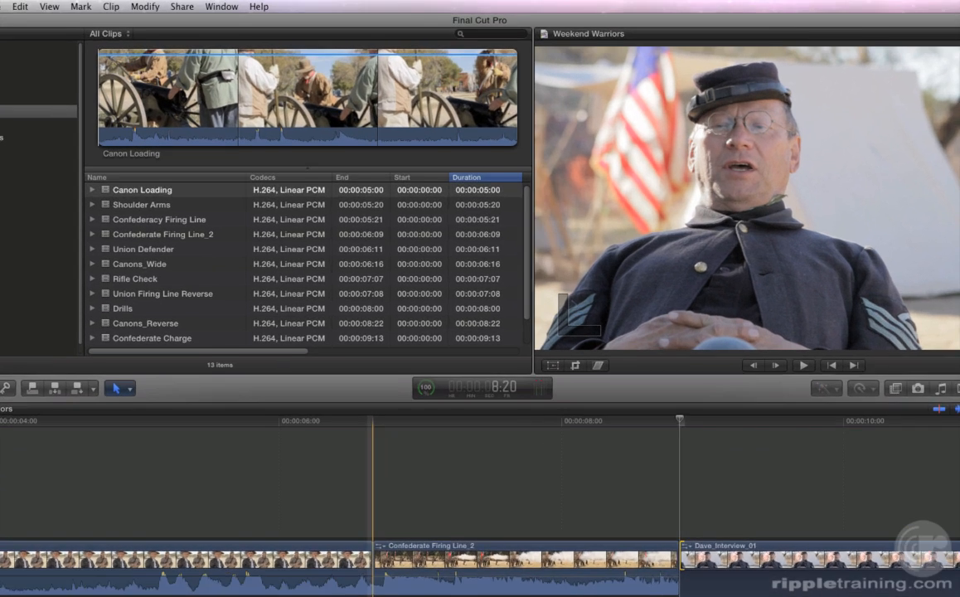
# - Check the pre-roll and post-roll durations in the playback preferences, and close the preferences
pyautogui.press('super+comma')
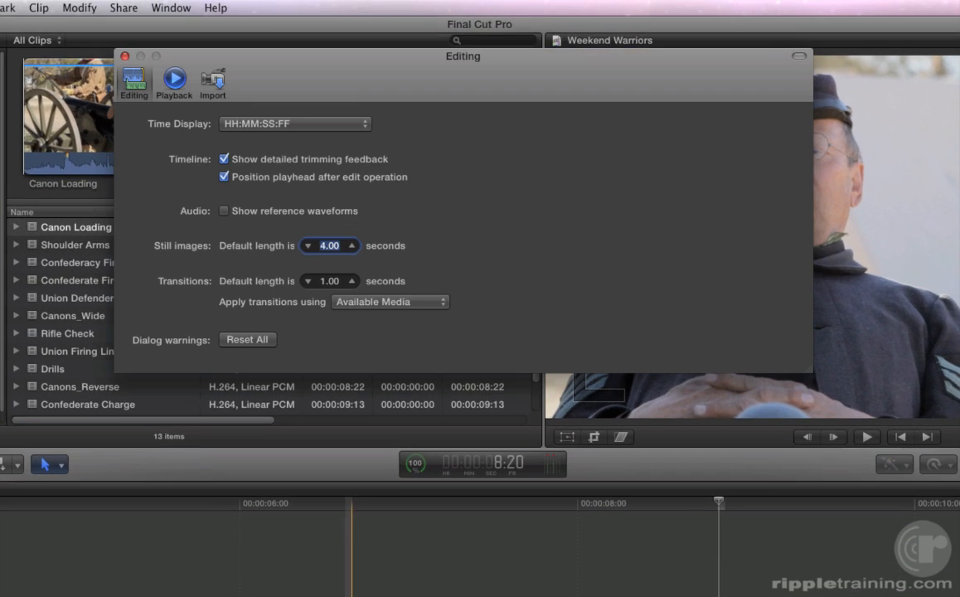
pyautogui.click(172, 82)
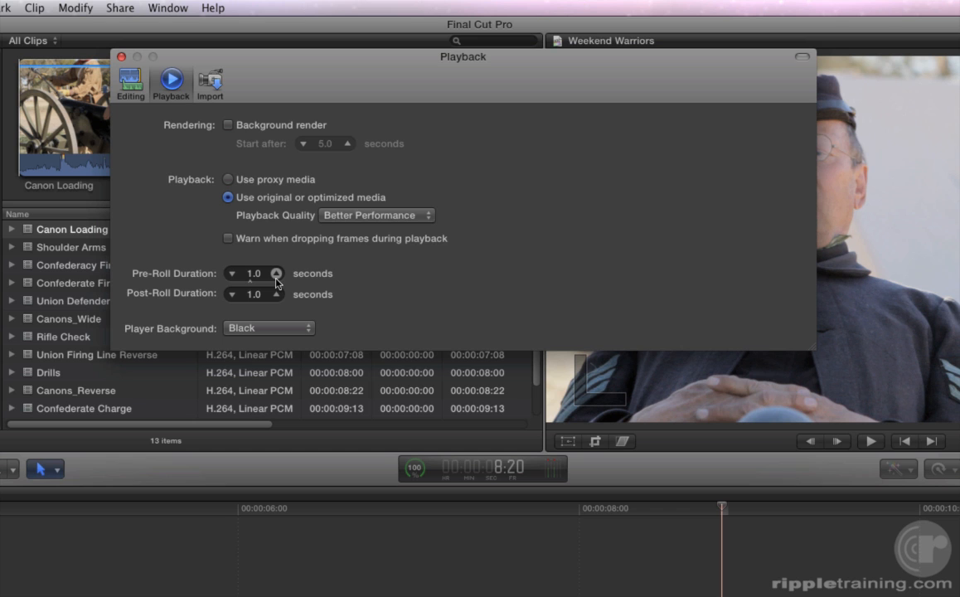
pyautogui.click(121, 57)
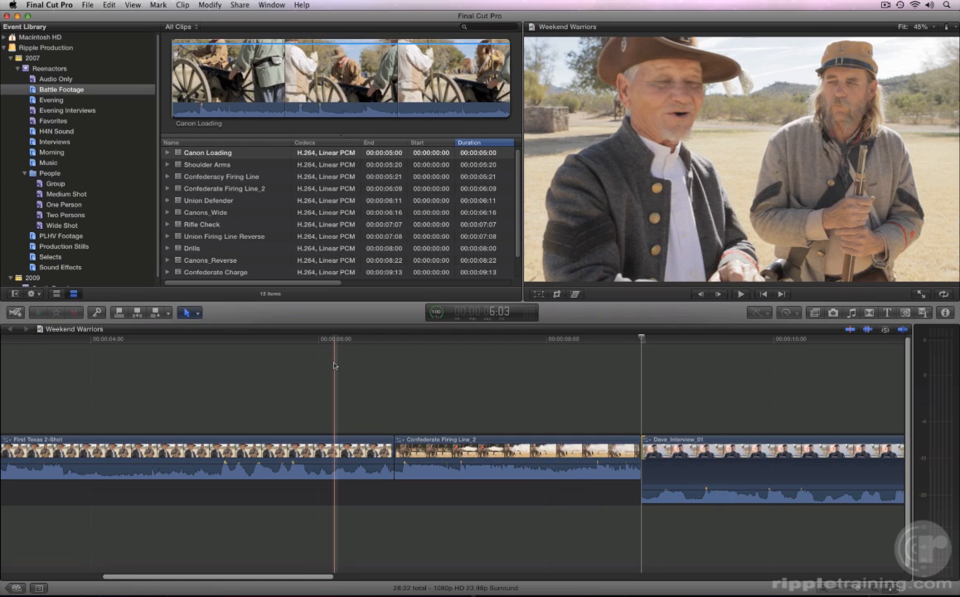
# - Ripple trim the video start of Dave_Interview_01 by +20 frames to split the edit, and collapse the clip's expanded audio and video
pyautogui.hscroll(5, 334, 365)
pyautogui.hscroll(2, 334, 365)
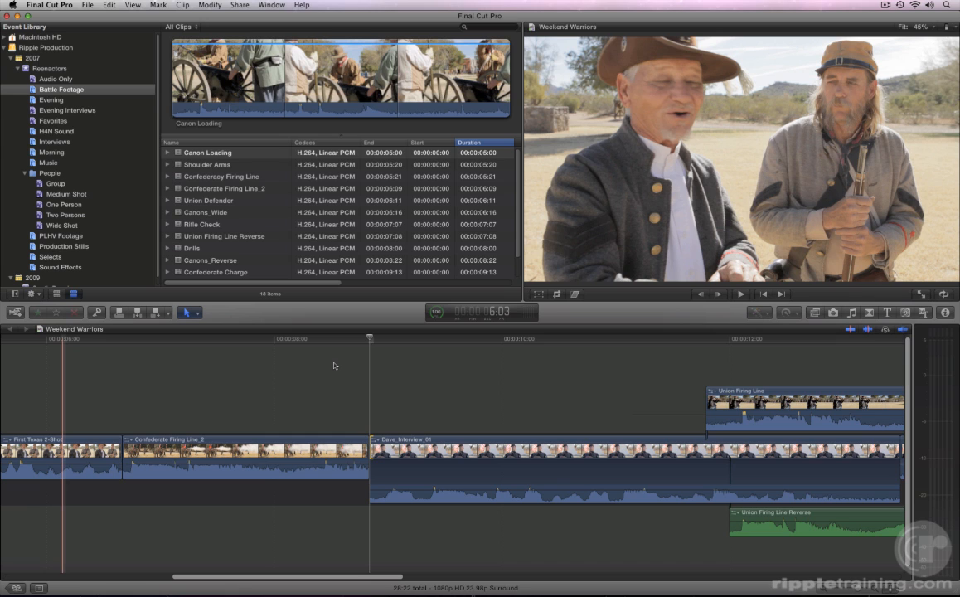
pyautogui.write('+20')
pyautogui.press('Return')
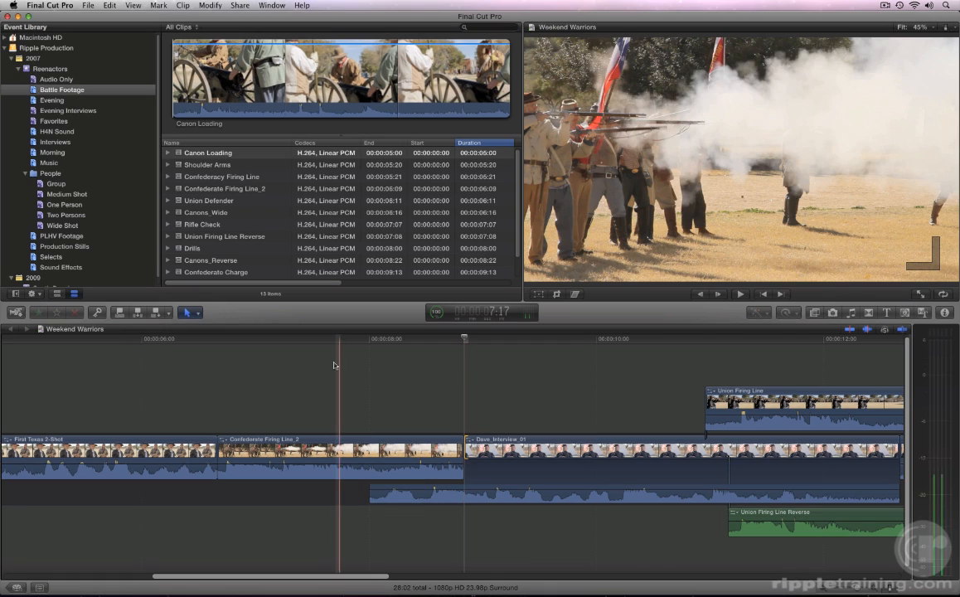
pyautogui.click(509, 470)
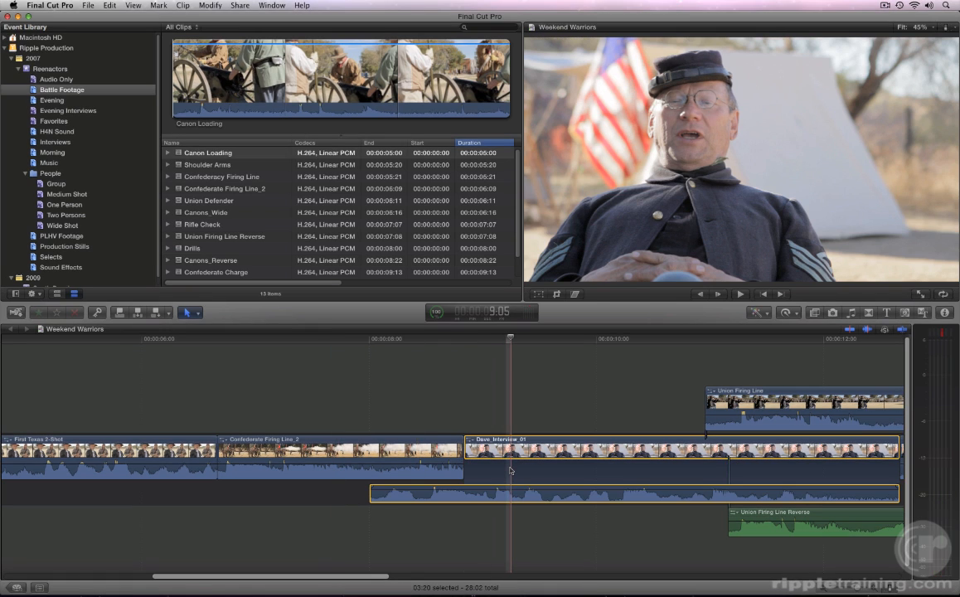
pyautogui.hotkey('ctrl', 's')
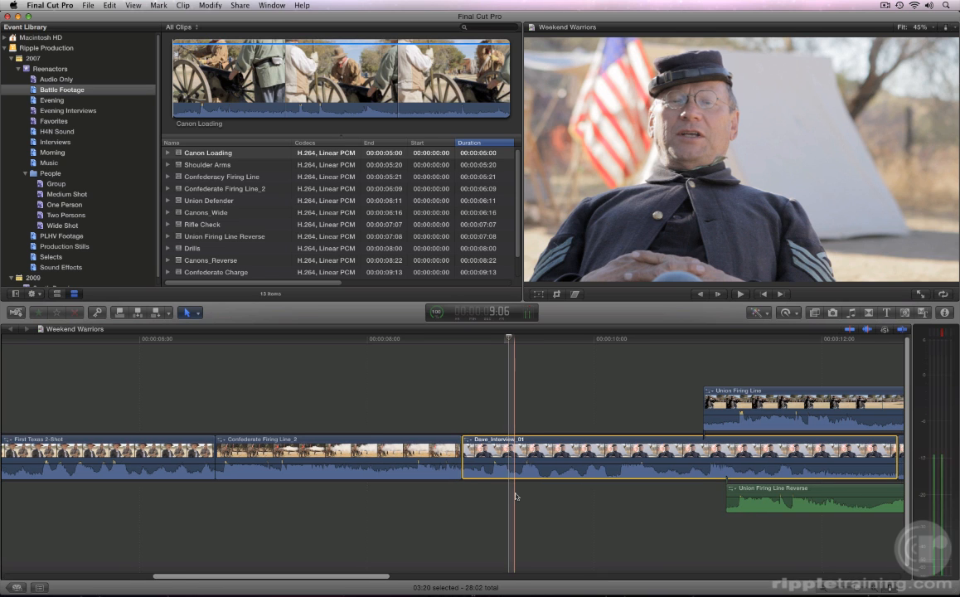
# - Overwrite the connected Shoulder Arms clip above Steve_Interview_01 to the primary storyline
pyautogui.hscroll(5, 514, 495)
pyautogui.hscroll(15, 514, 495)
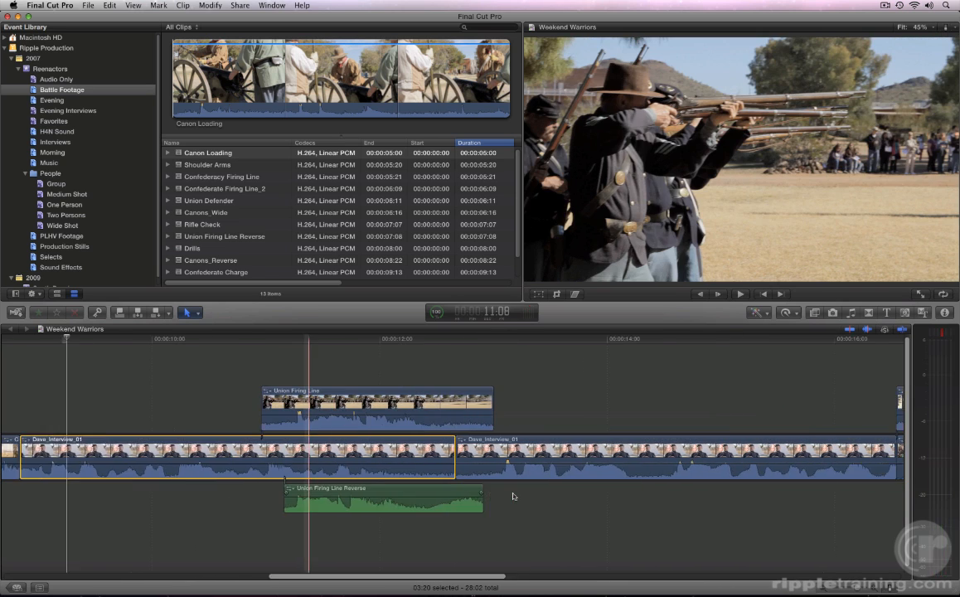
pyautogui.hscroll(7, 514, 495)
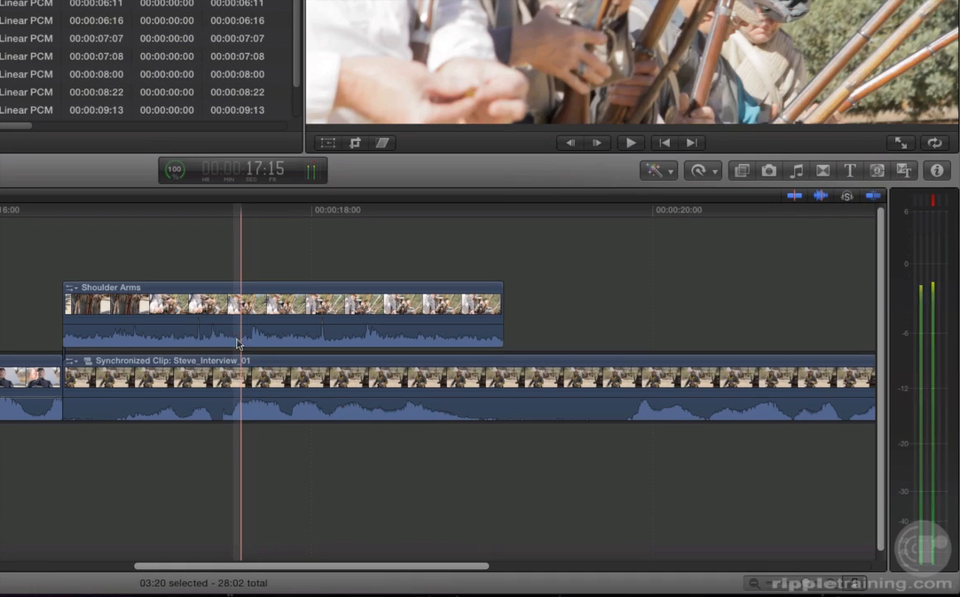
pyautogui.click(235, 333)
pyautogui.rightClick(234, 333)
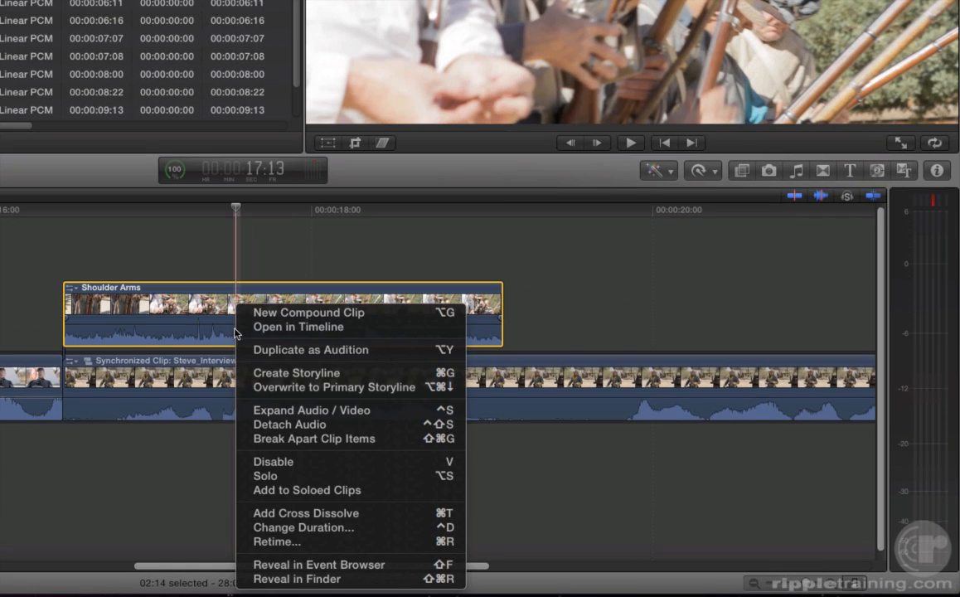
pyautogui.click(257, 389)
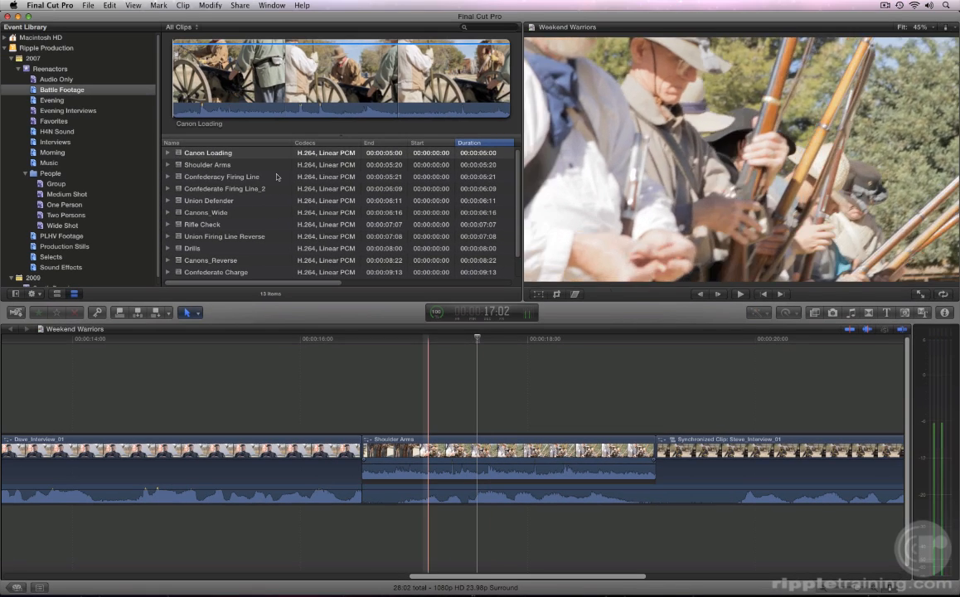
# - Collapse the expanded audio and video of all clips in the timeline
pyautogui.click(133, 6)
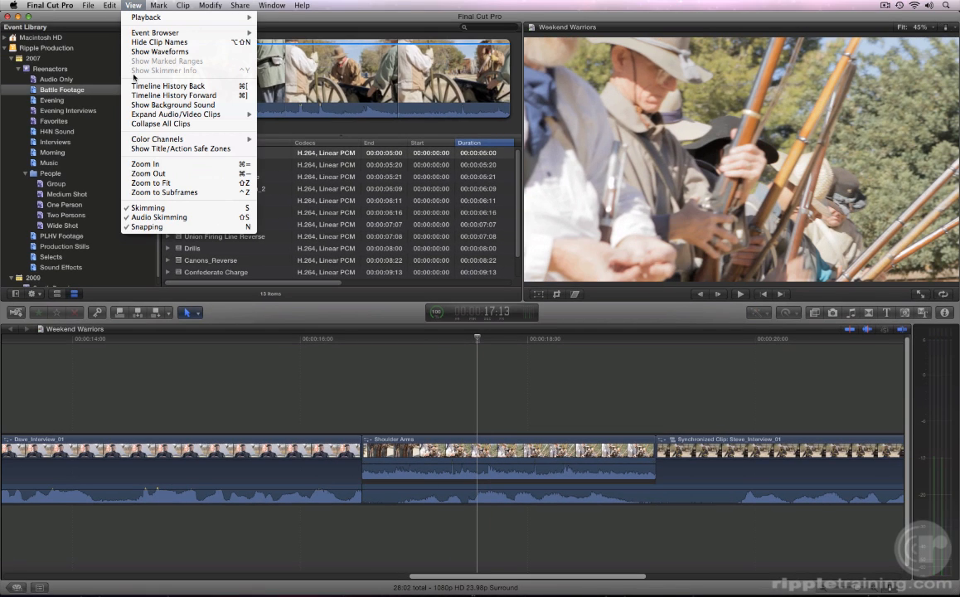
pyautogui.click(134, 124)
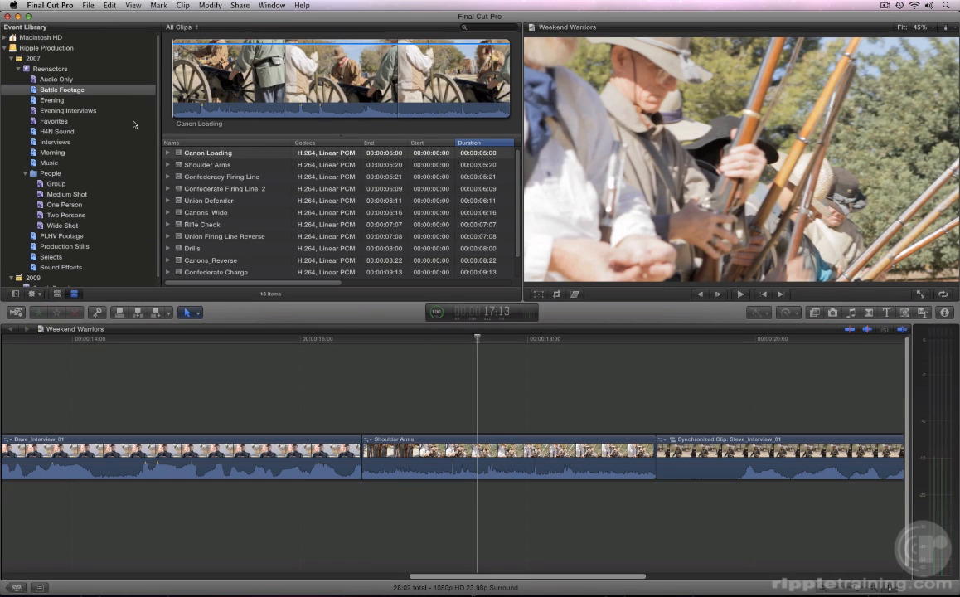